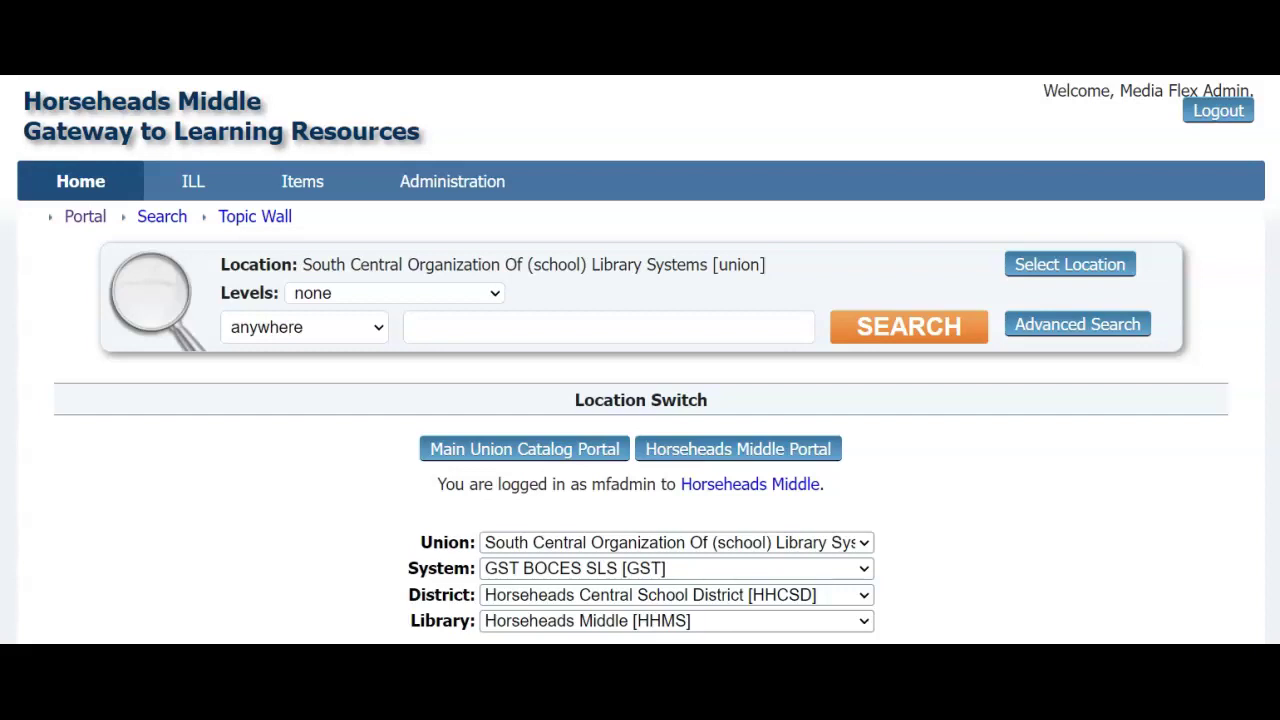
Step: Open the list of interlibrary loan responses for Horseheads Middle
click(30, 633)
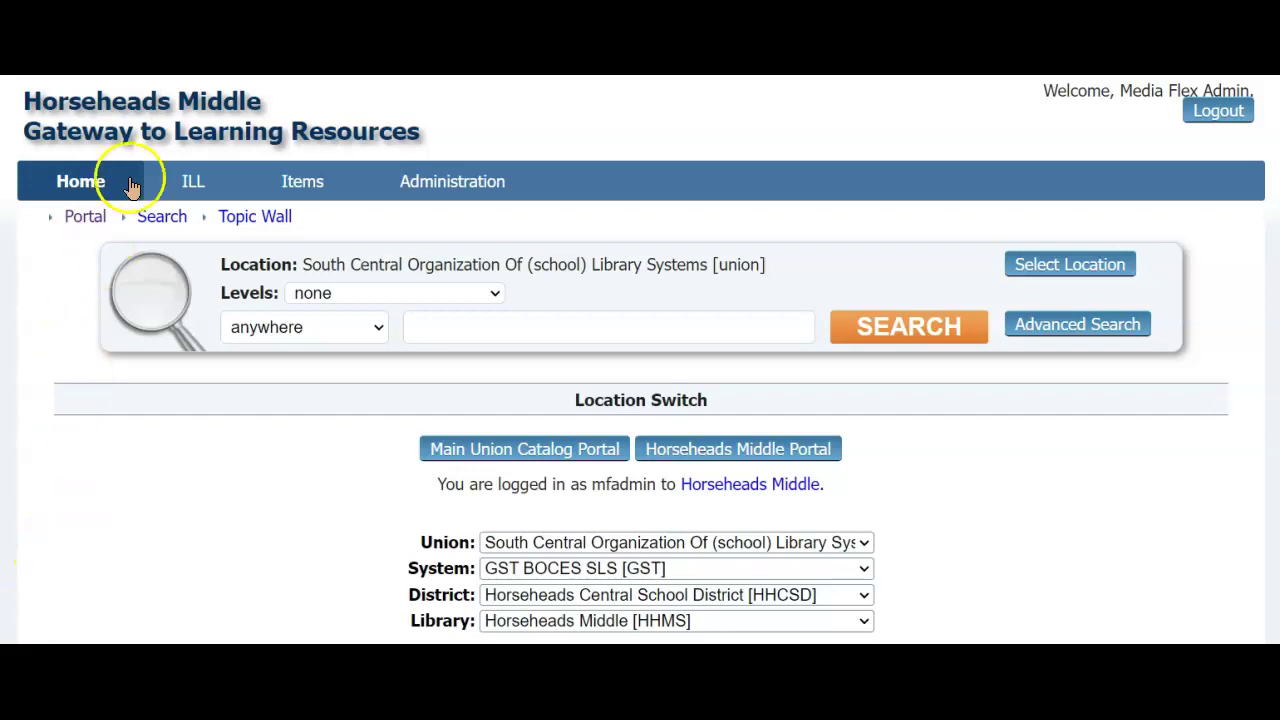
click(193, 183)
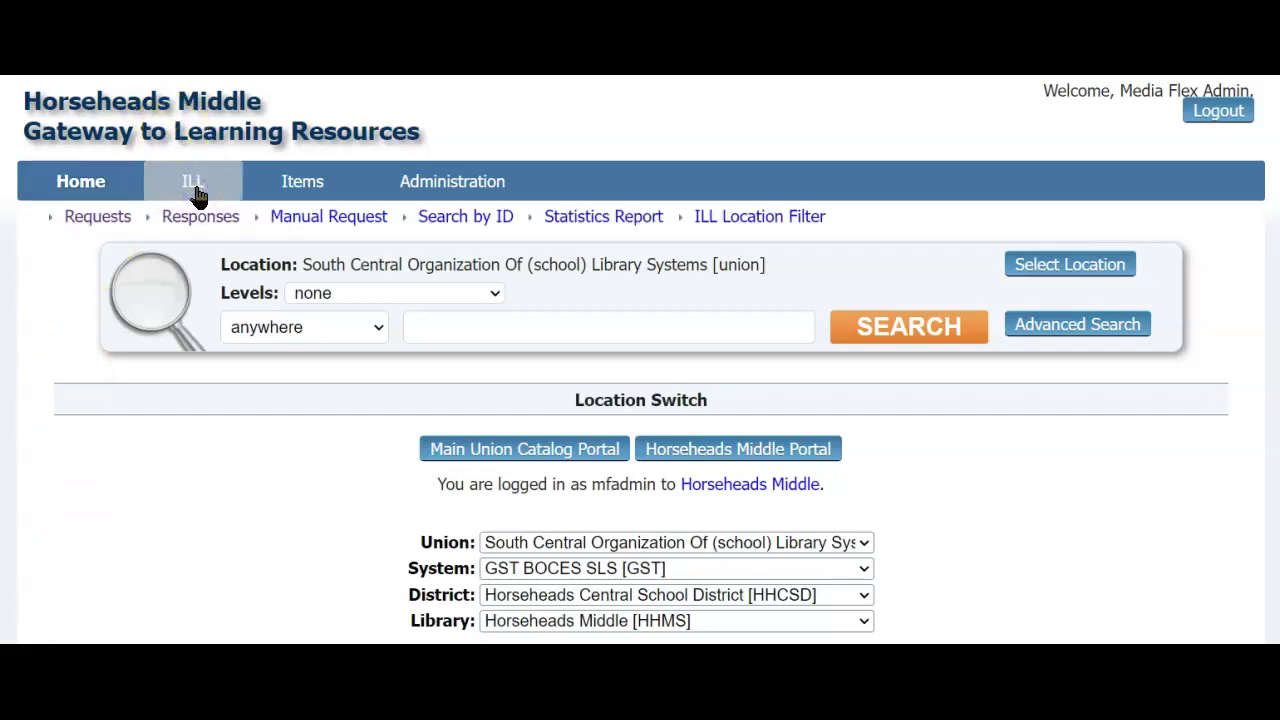
click(196, 226)
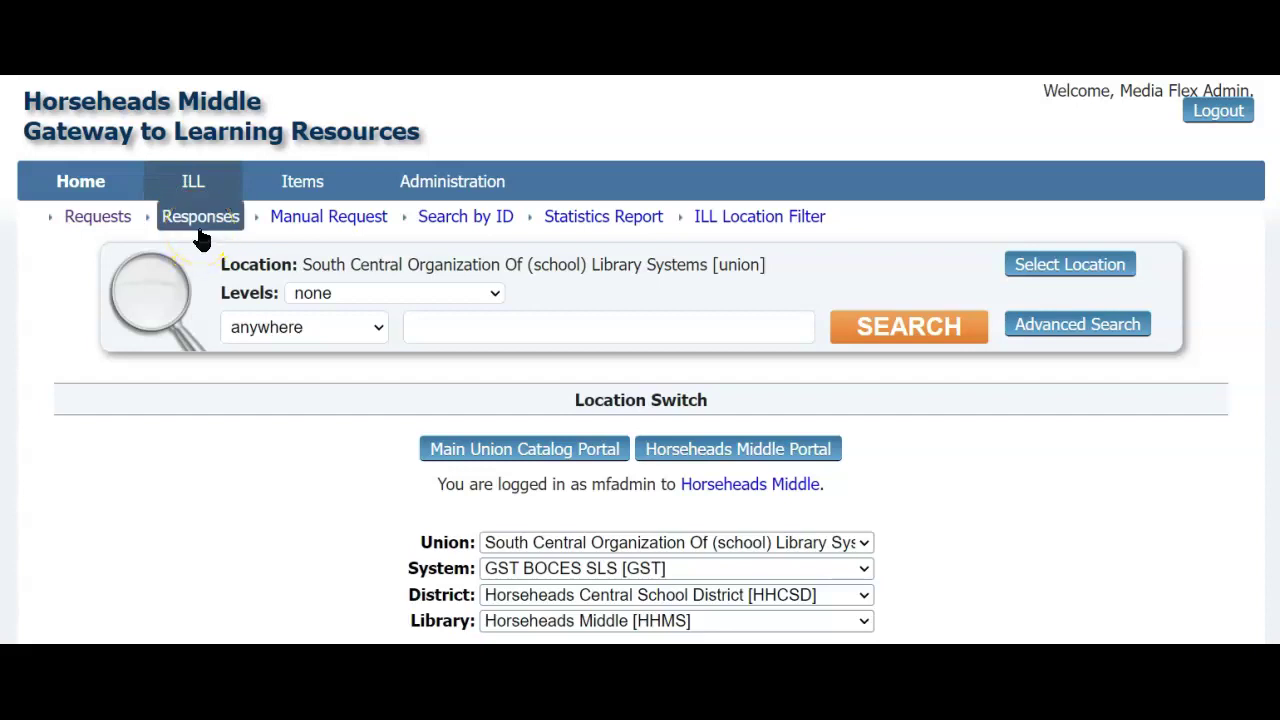
click(100, 232)
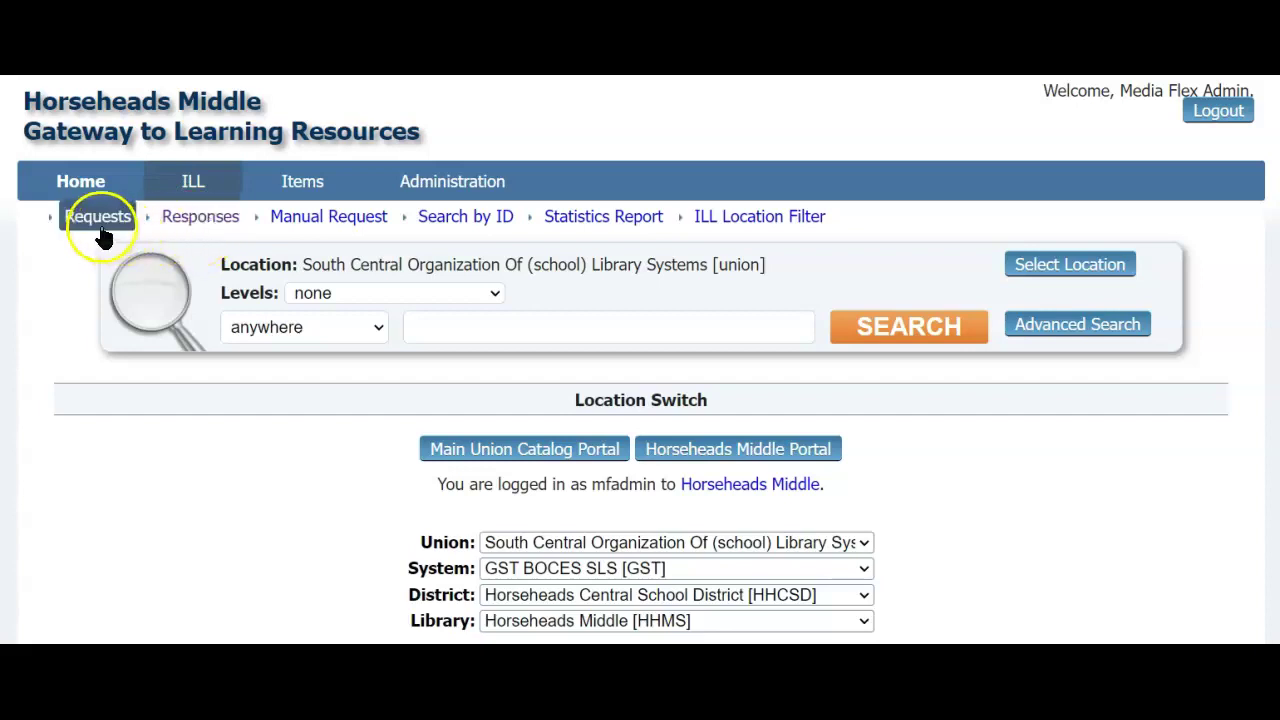
click(95, 234)
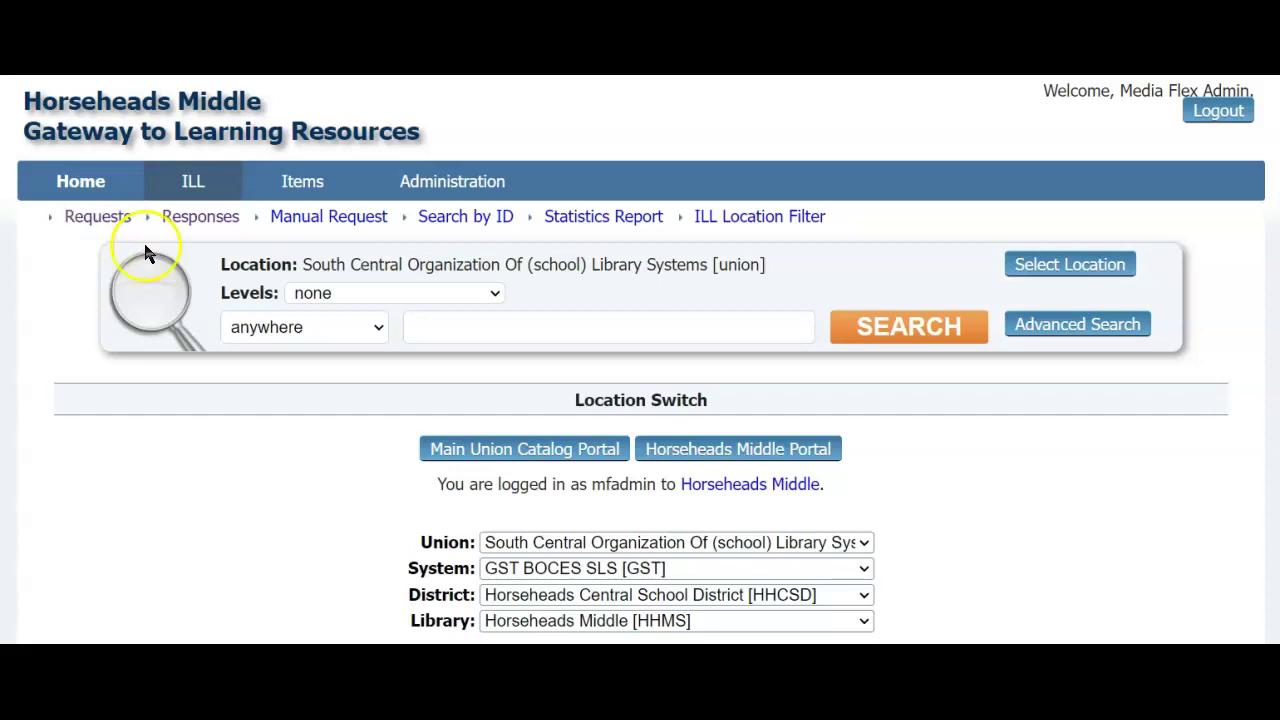
click(190, 232)
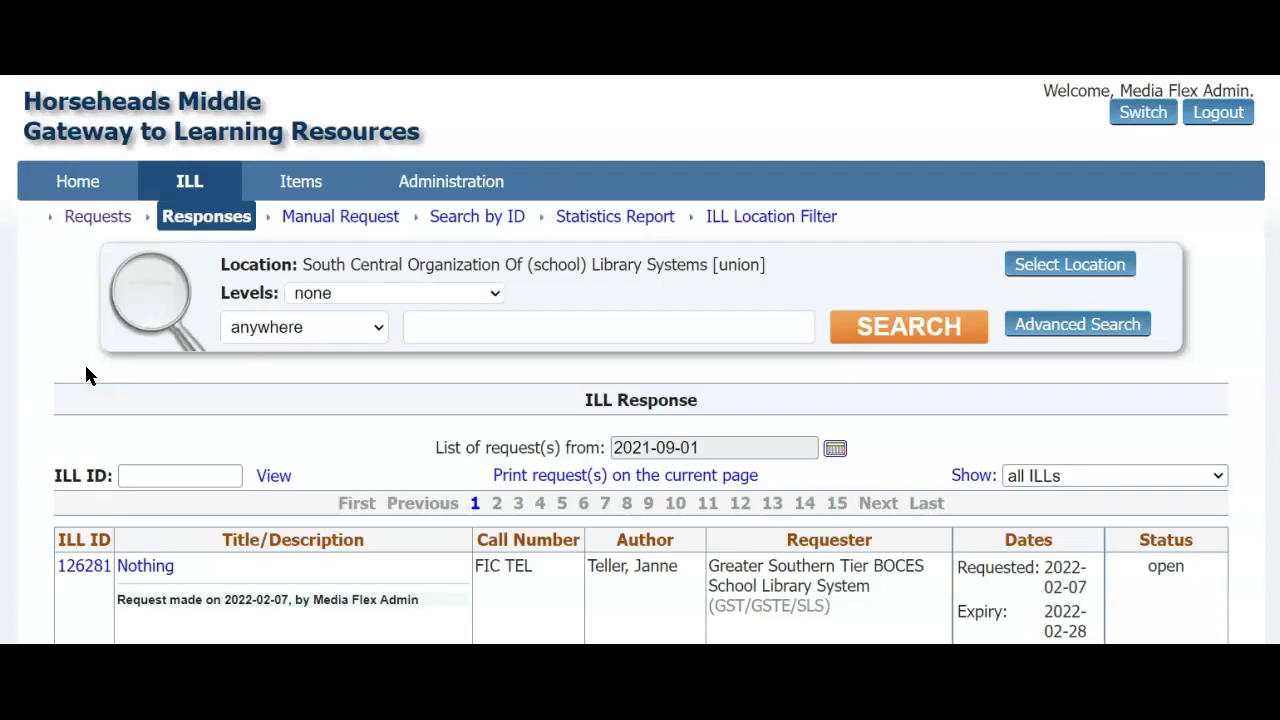
Step: Open the details of the open interlibrary loan request for the title "Nothing"
scroll(86, 375, down, 2)
click(68, 462)
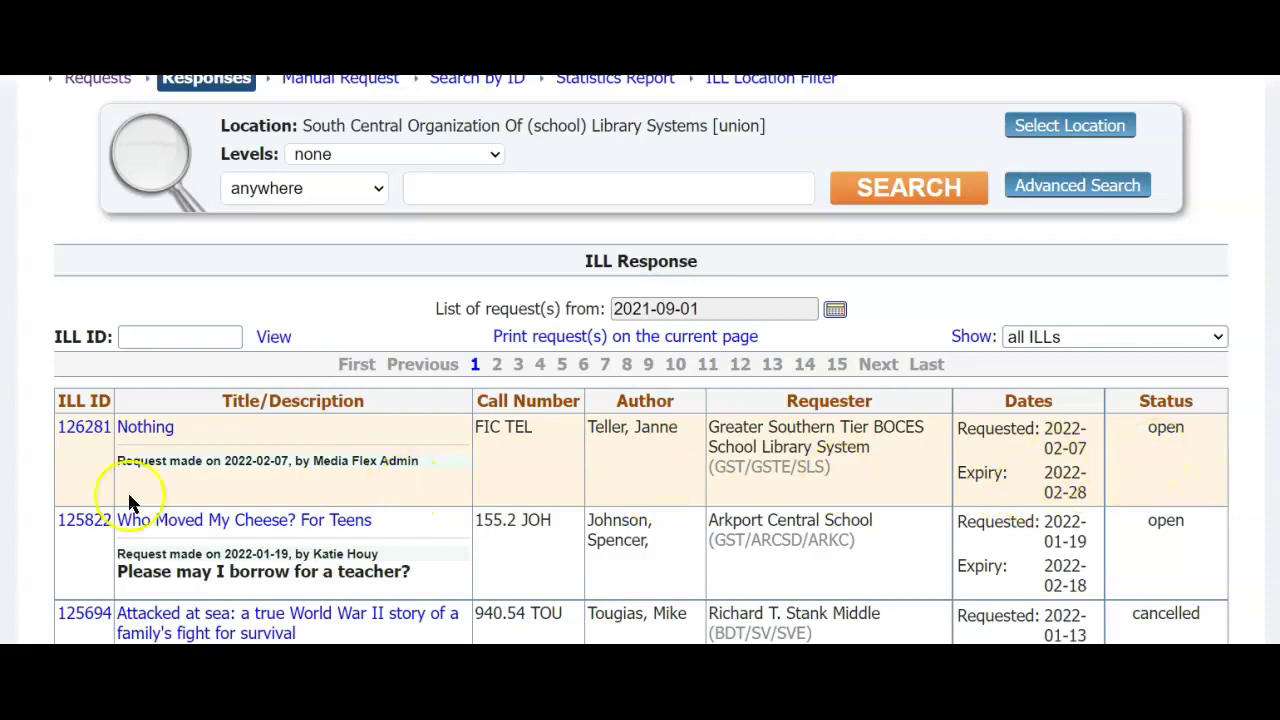
click(88, 428)
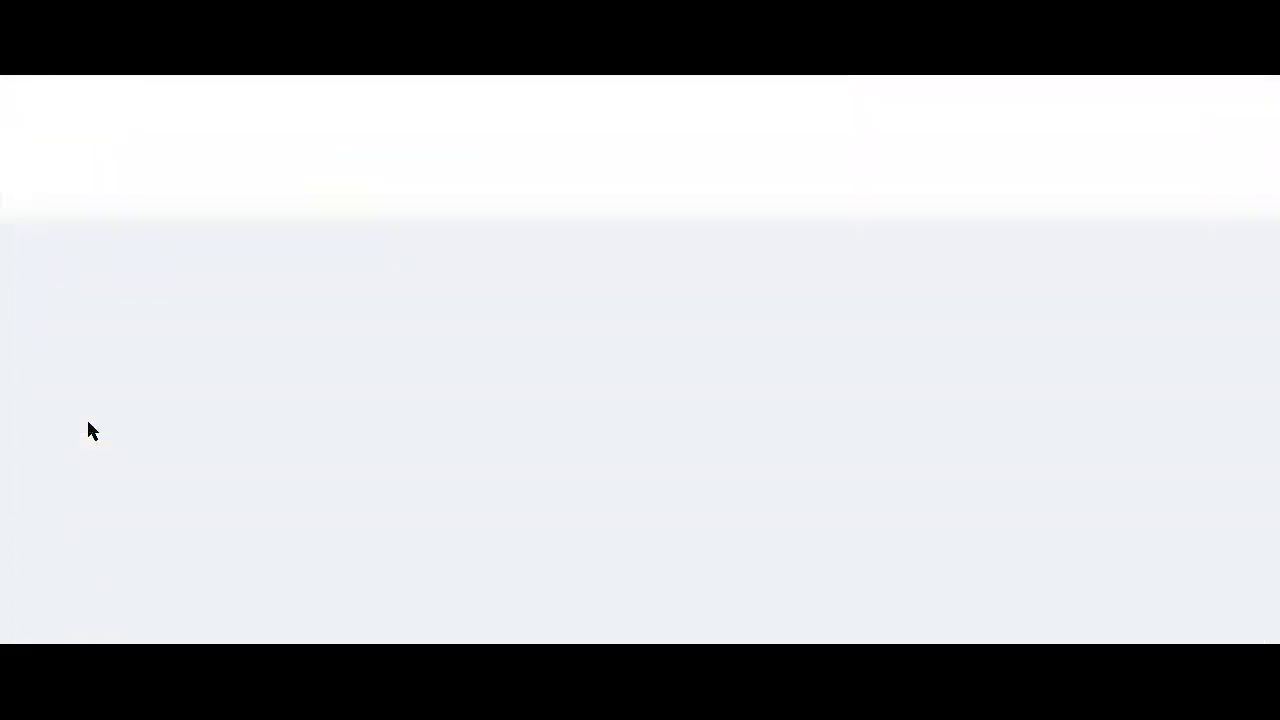
Step: Review the request's title, call number, requester, responder, history and loan details, along with the actions available for responding
scroll(88, 428, down, 2)
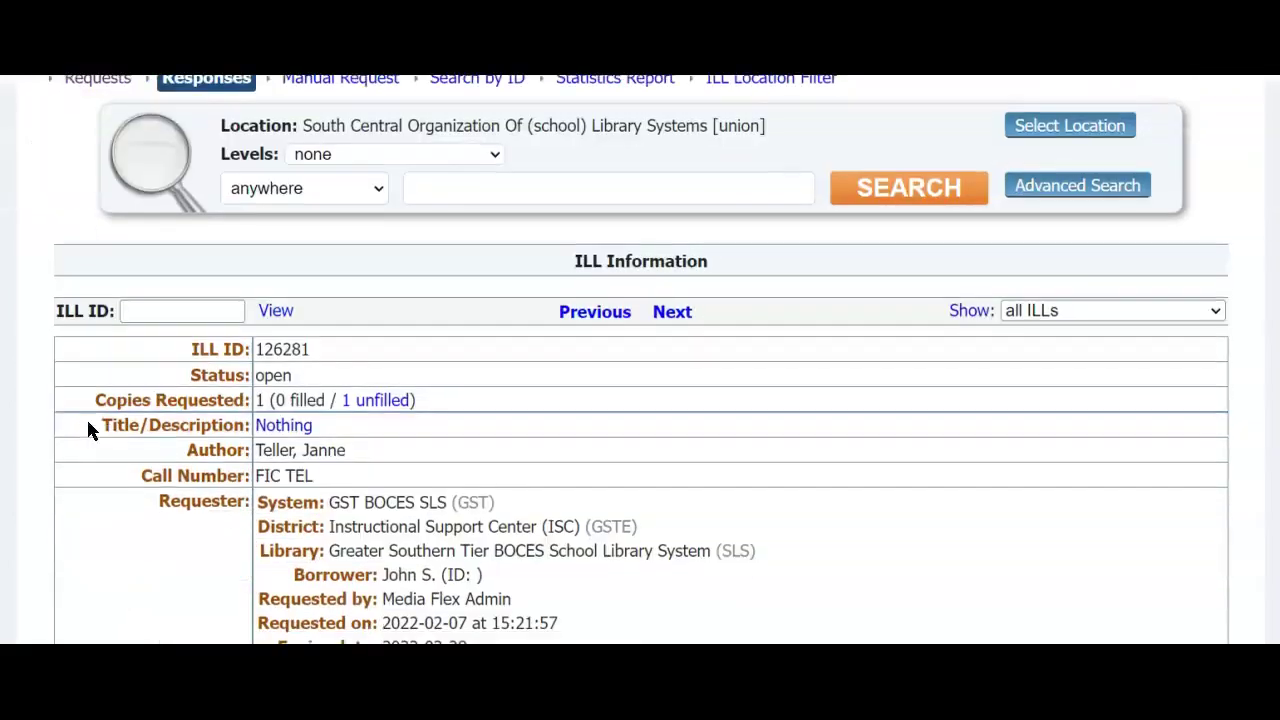
scroll(82, 430, down, 2)
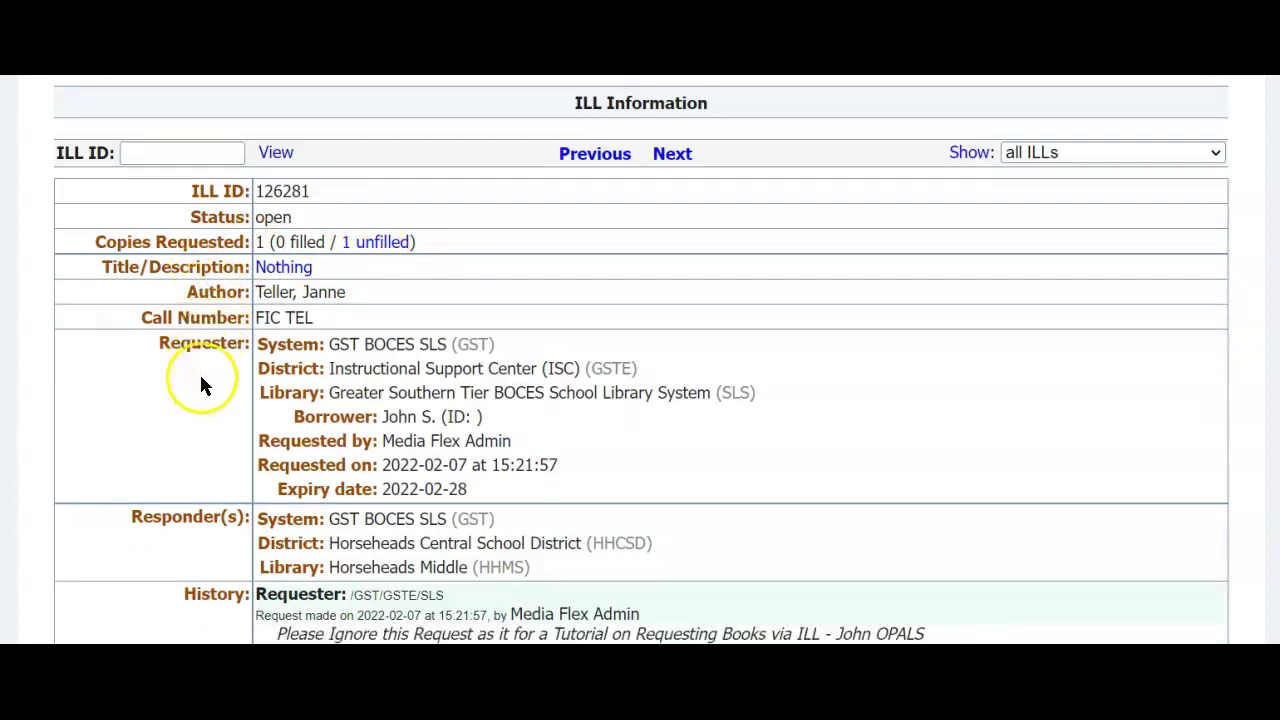
scroll(170, 368, down, 2)
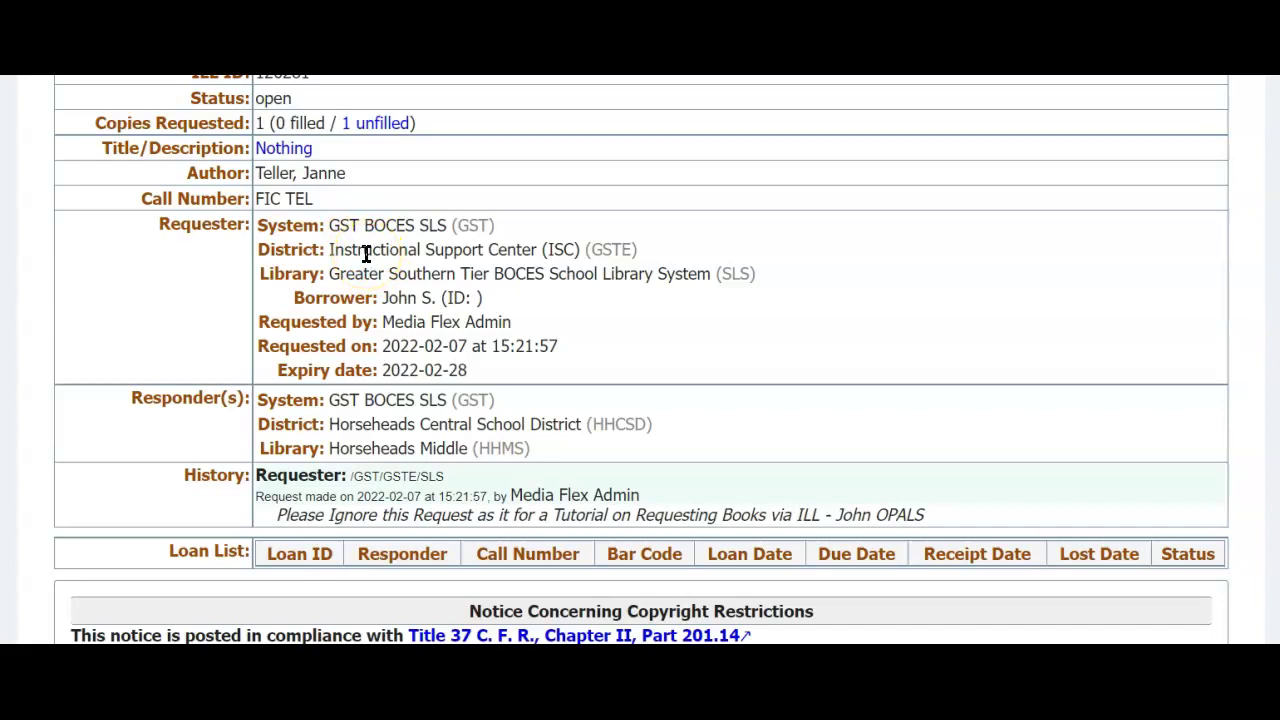
click(404, 308)
click(386, 322)
scroll(386, 322, down, 1)
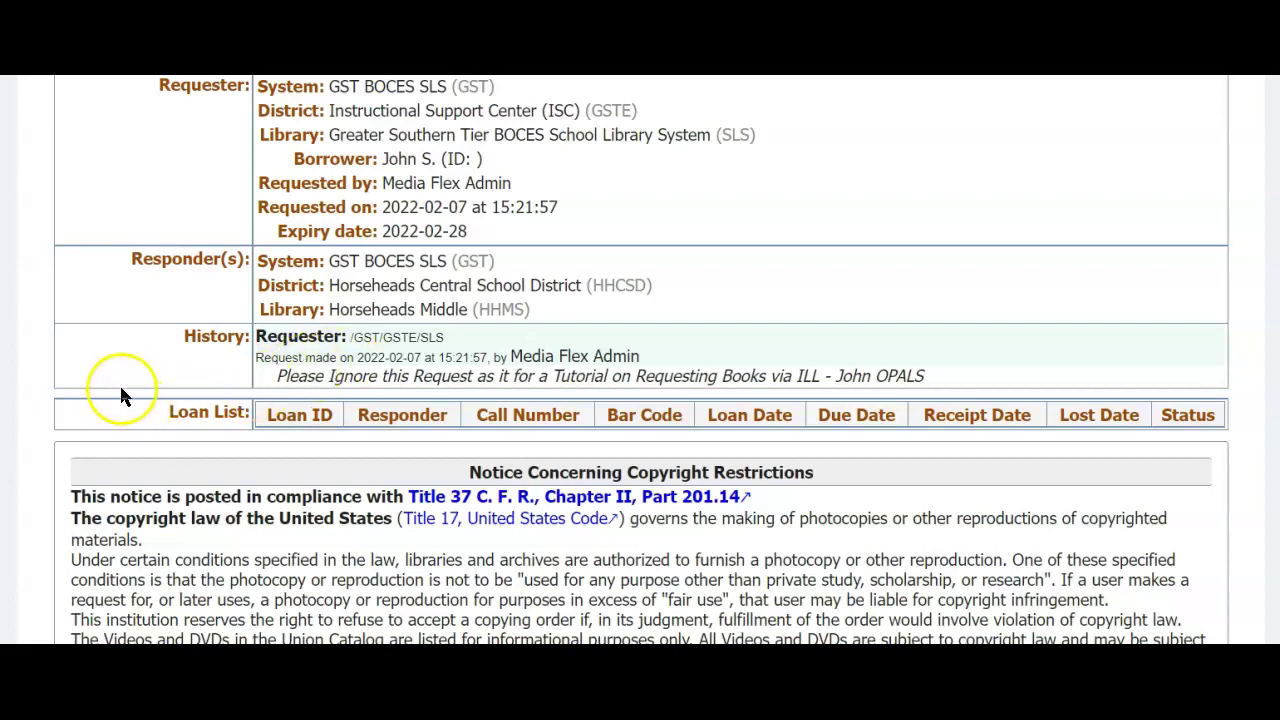
scroll(124, 388, down, 2)
scroll(126, 380, down, 1)
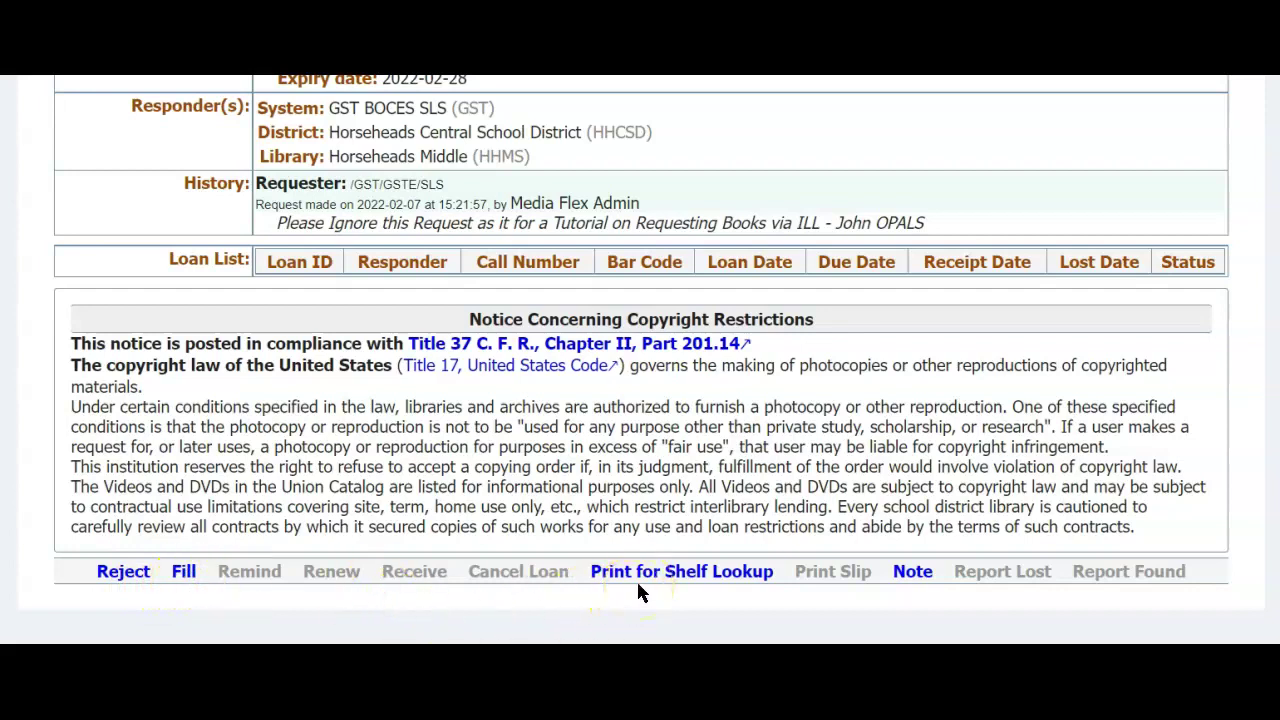
scroll(636, 593, up, 5)
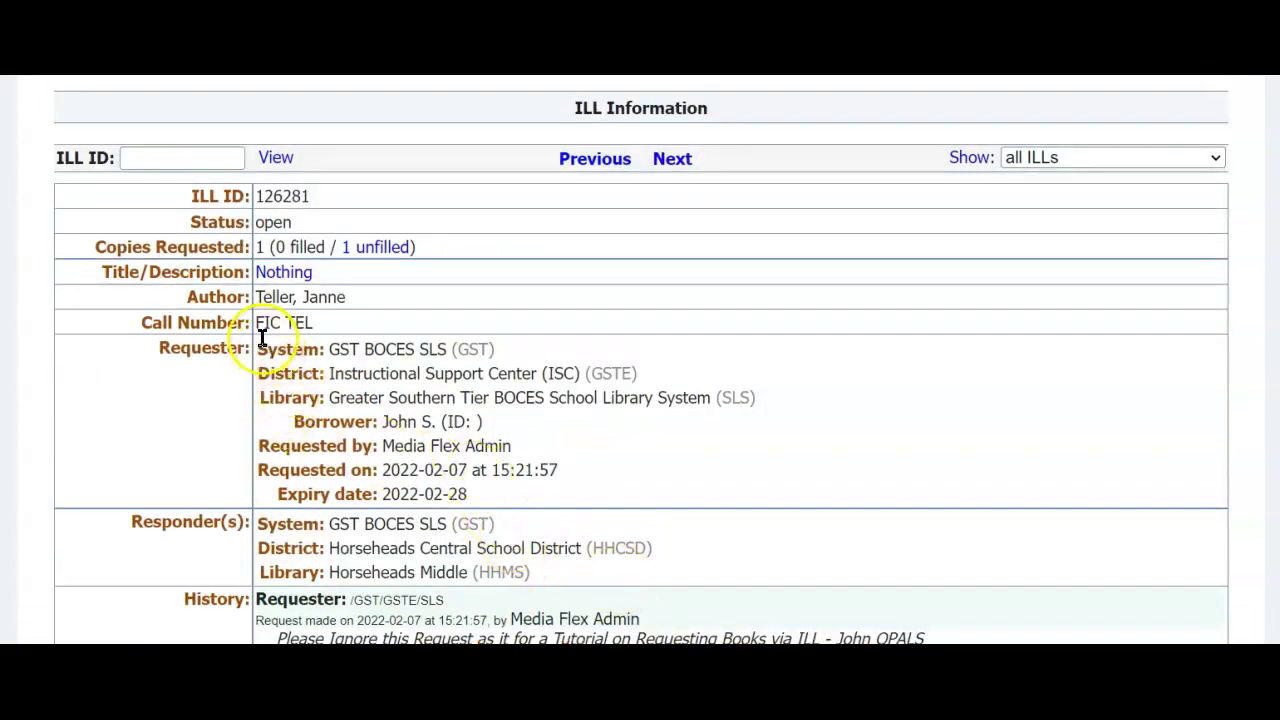
scroll(534, 590, down, 5)
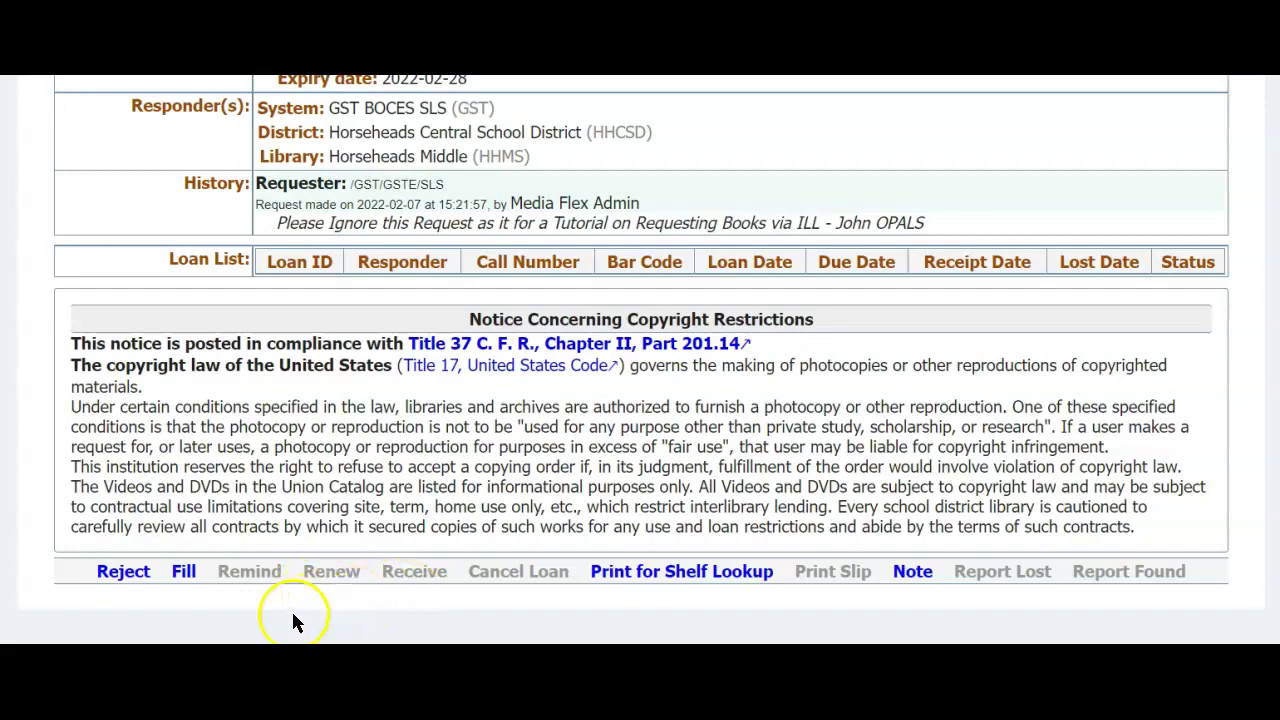
Step: Start filling the request for "Nothing" and enter the item barcode 1HHMS00161548
click(183, 574)
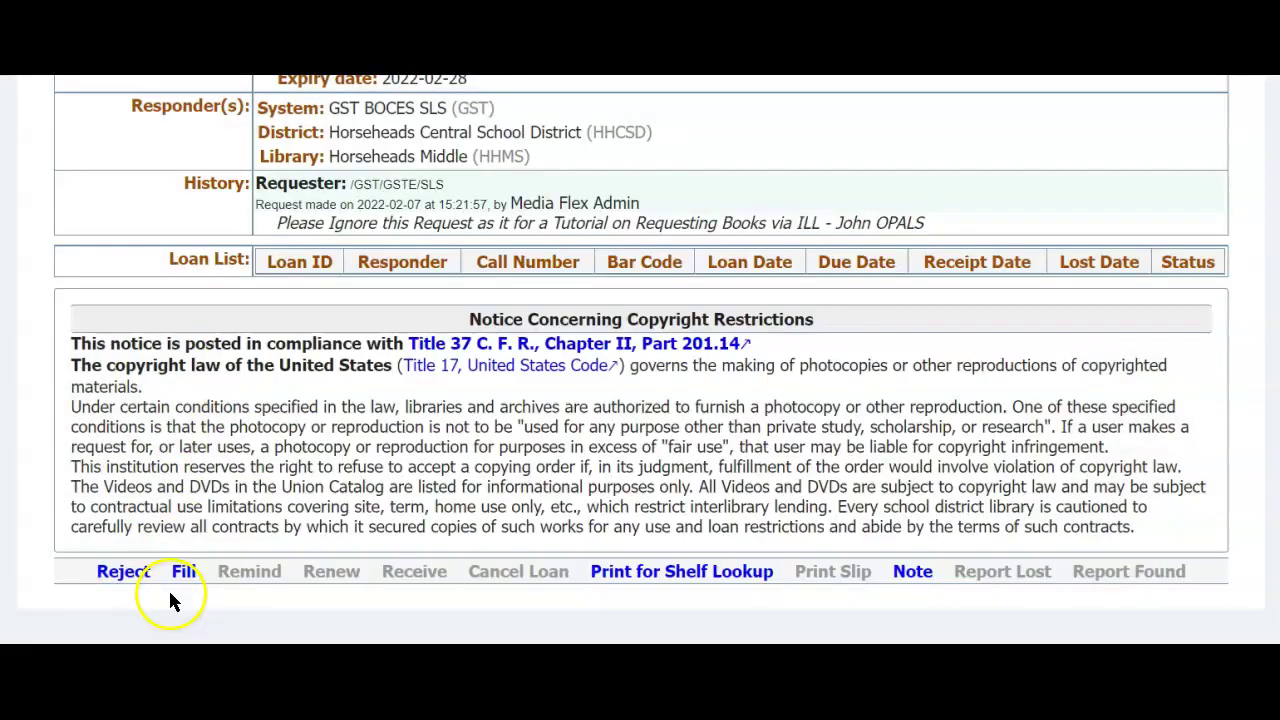
click(183, 571)
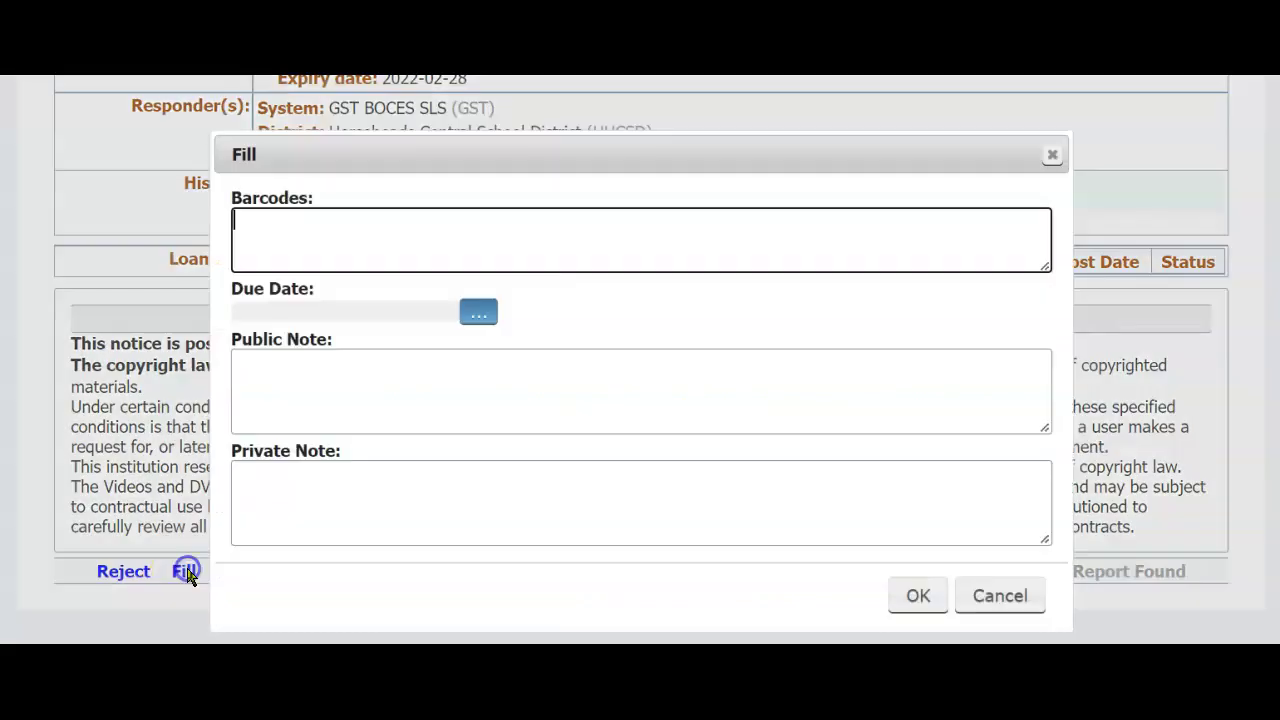
click(237, 243)
right_click(246, 220)
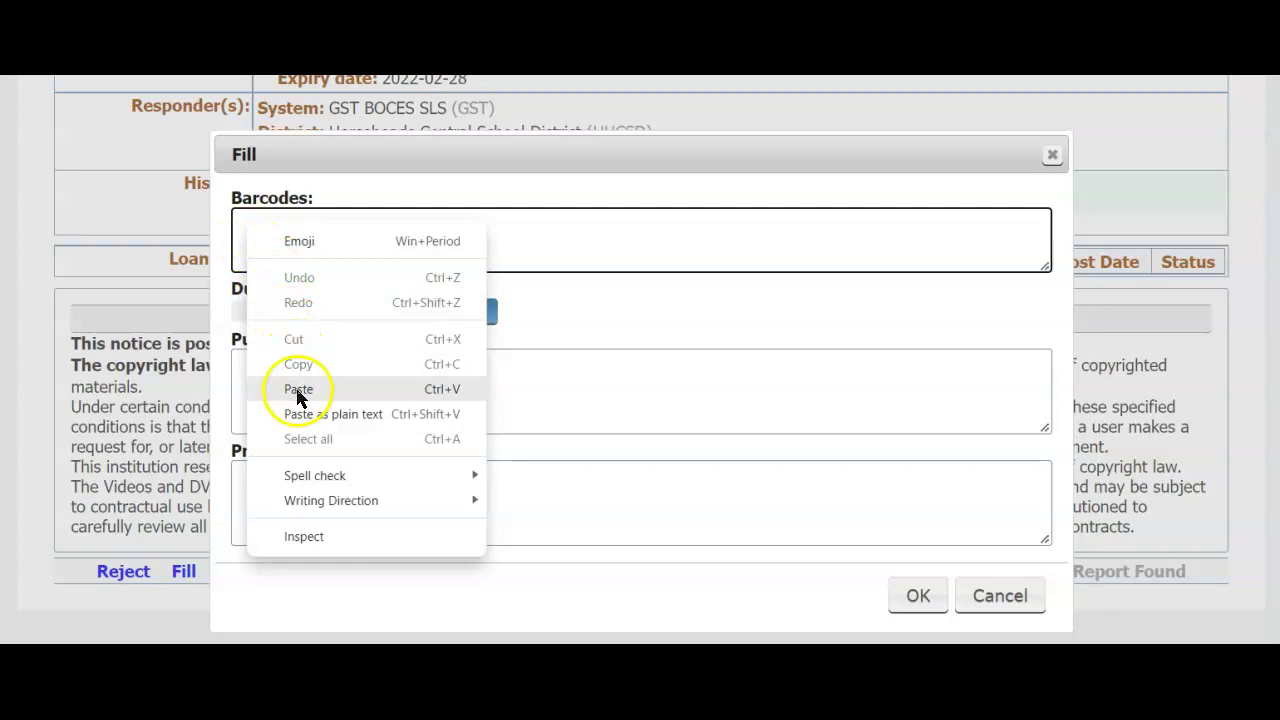
click(298, 389)
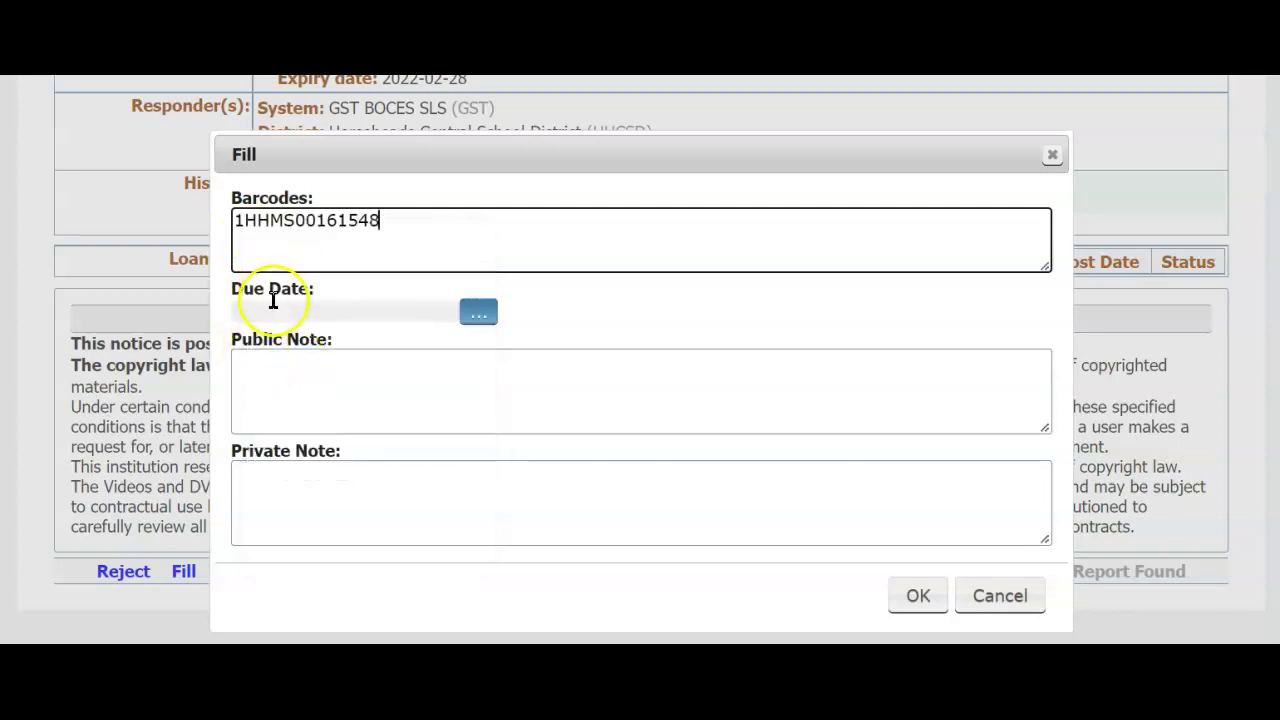
Step: Set the loan's due date to 2022-03-18
click(479, 316)
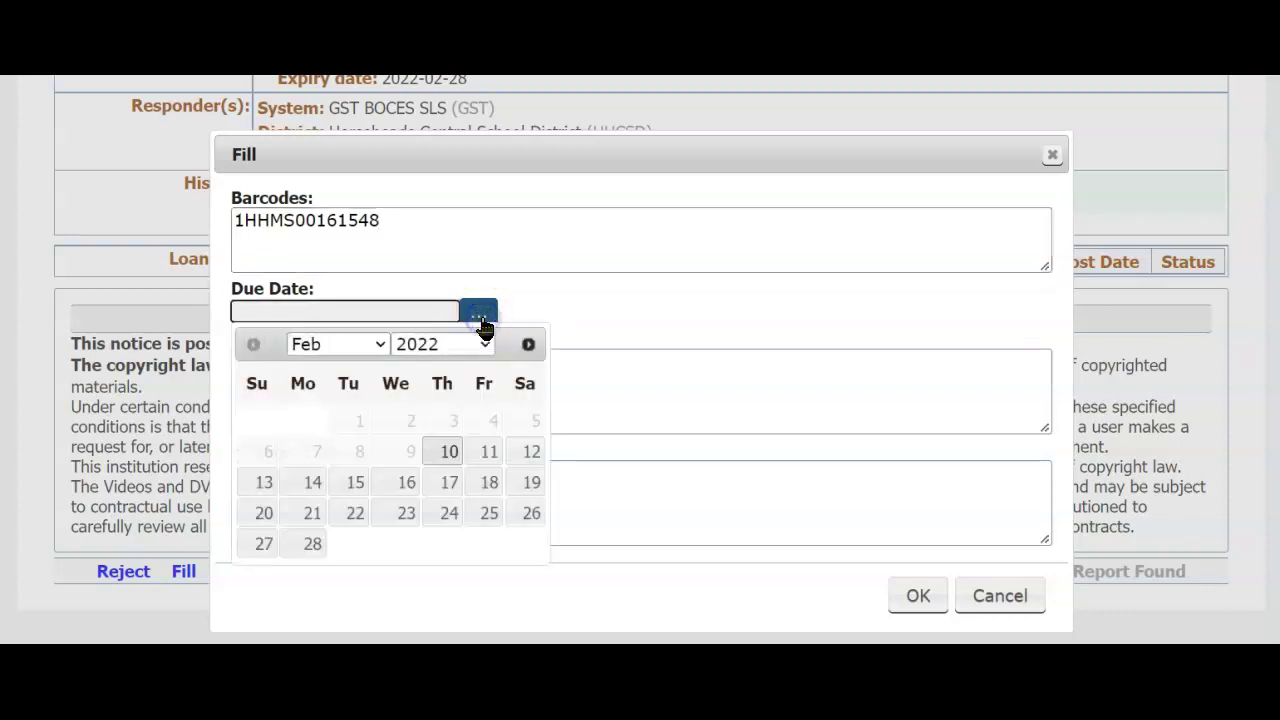
click(526, 343)
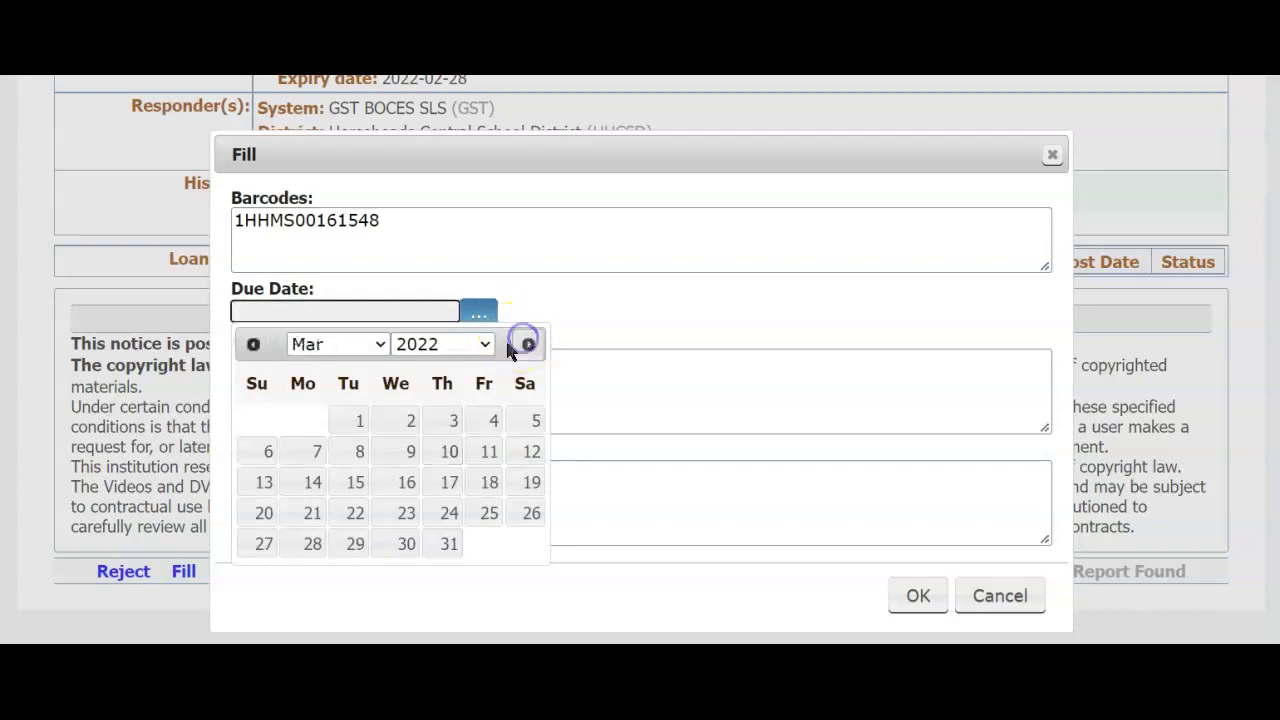
click(488, 484)
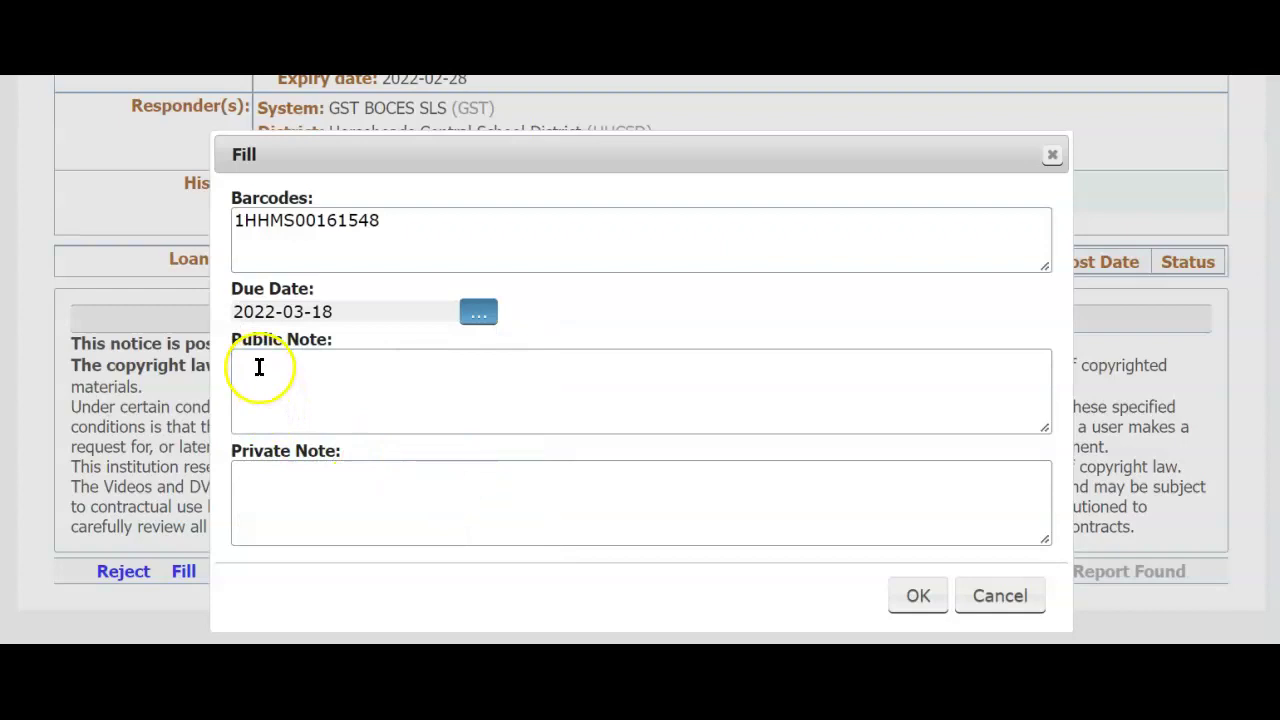
Step: Add the private note "This is for Testing Only...No need to respond" and submit the fill
click(257, 491)
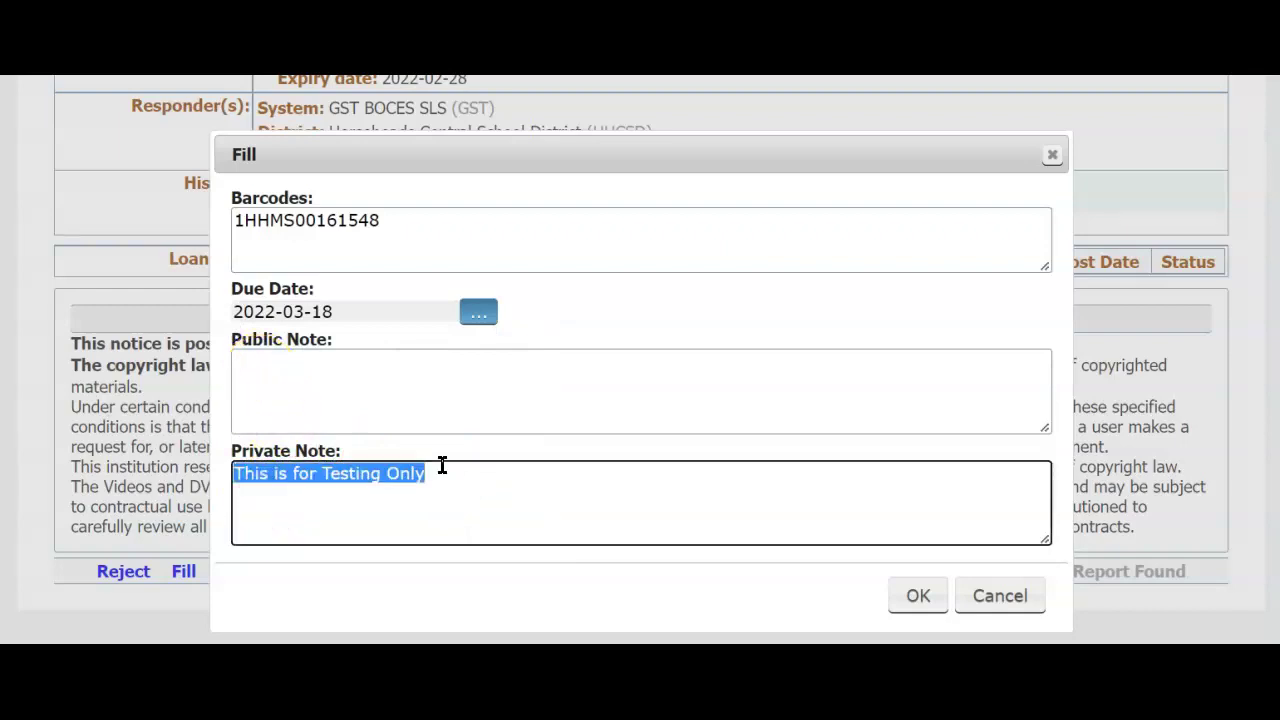
text(This is for Testing Only...Now)
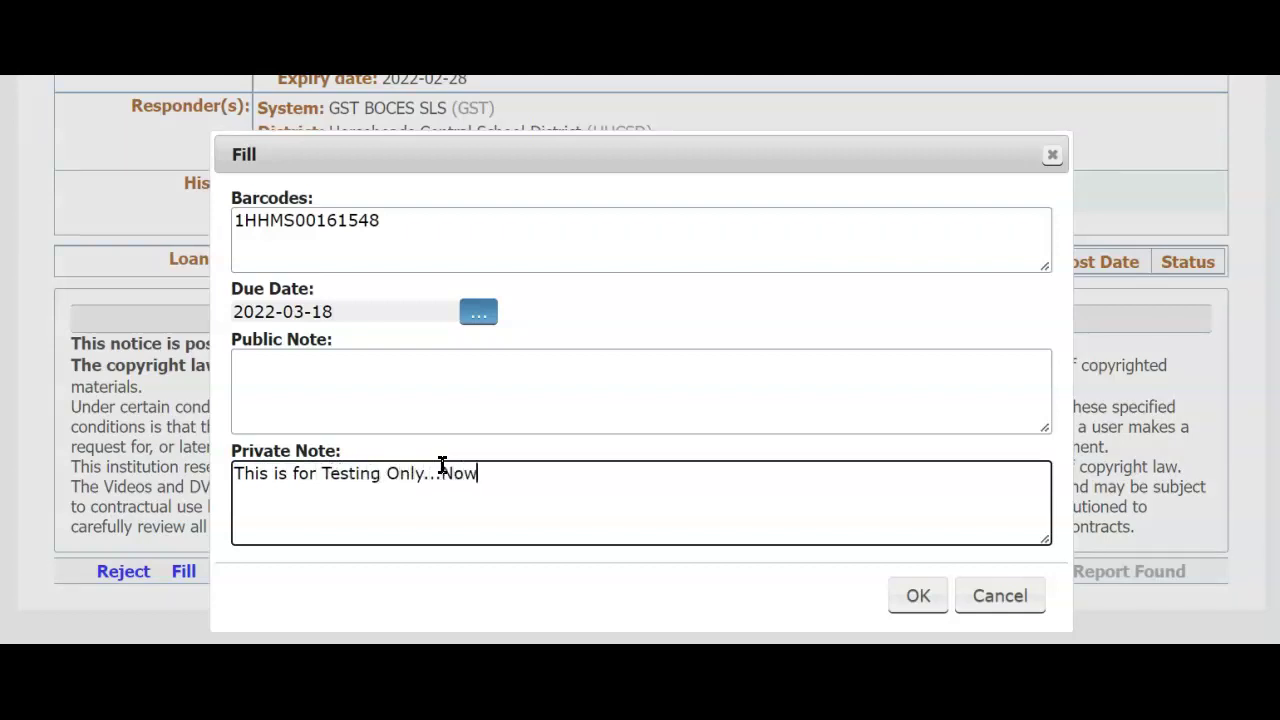
key(BackSpace)
text(need to respond)
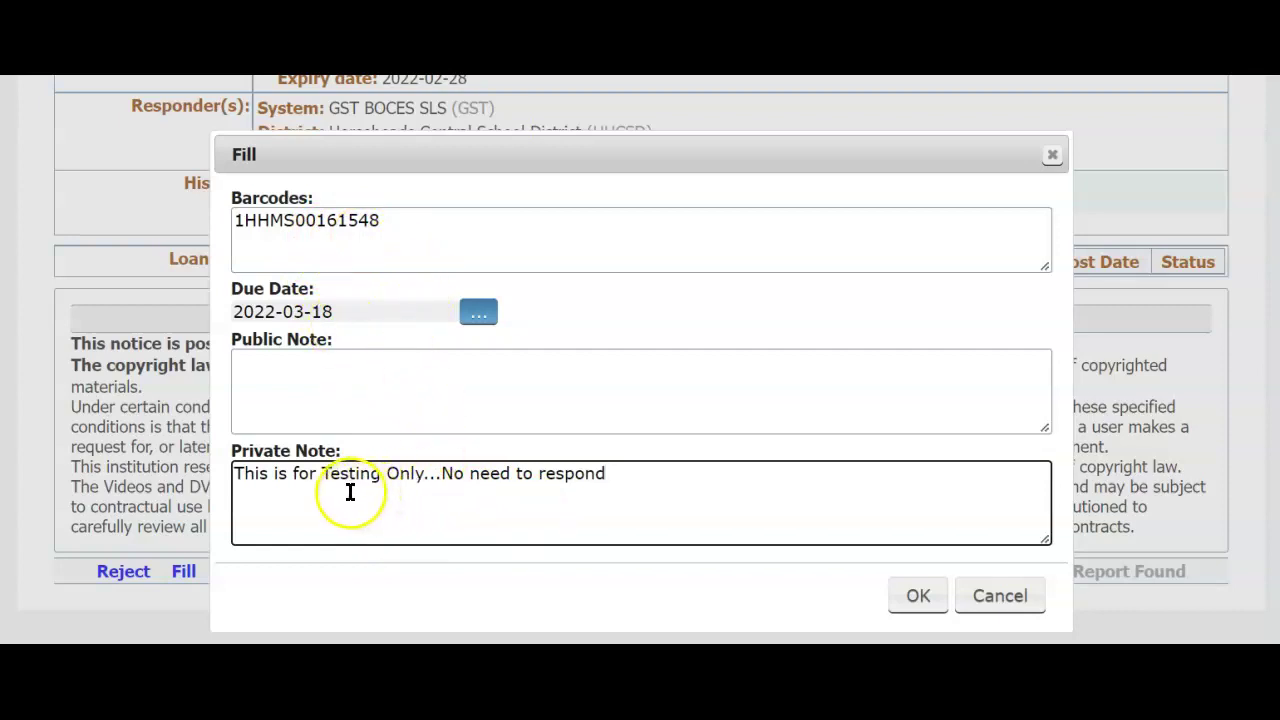
click(908, 595)
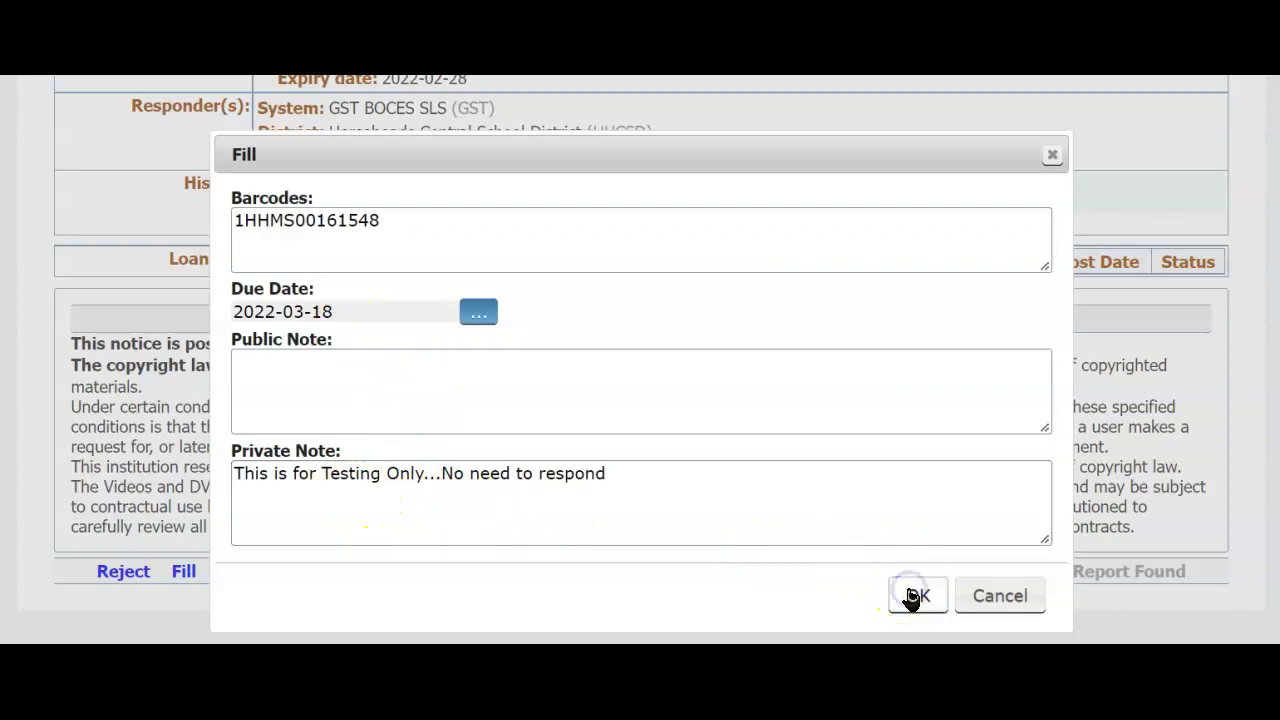
click(910, 597)
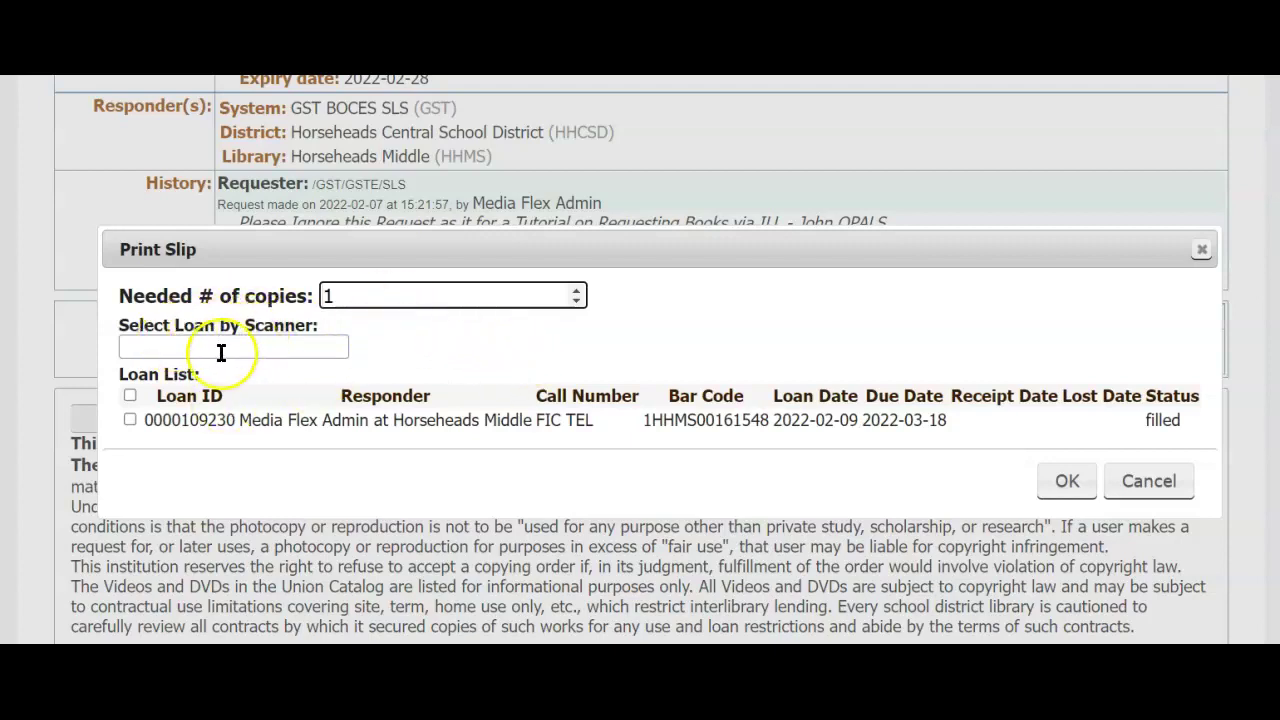
Step: Enter barcode 1HHMS00161548 for the loan slip, select the loan, and generate one copy of the printable slip
click(165, 347)
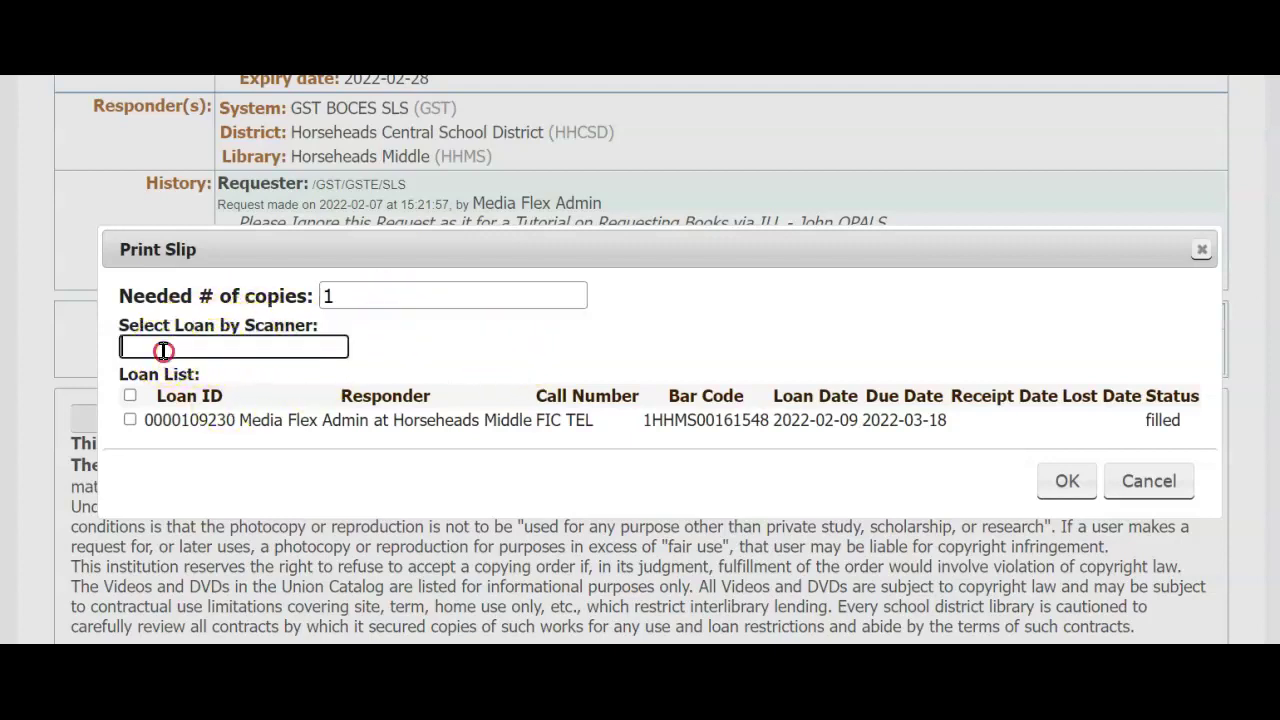
right_click(164, 348)
click(190, 240)
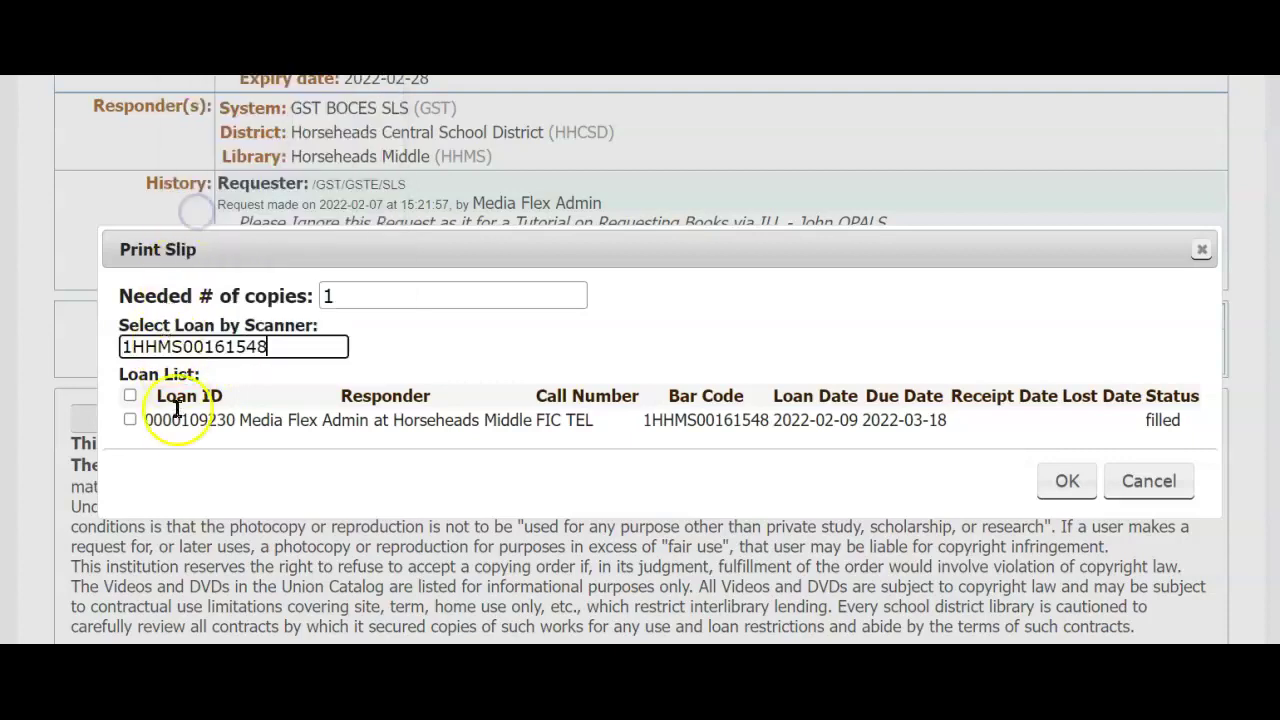
click(130, 420)
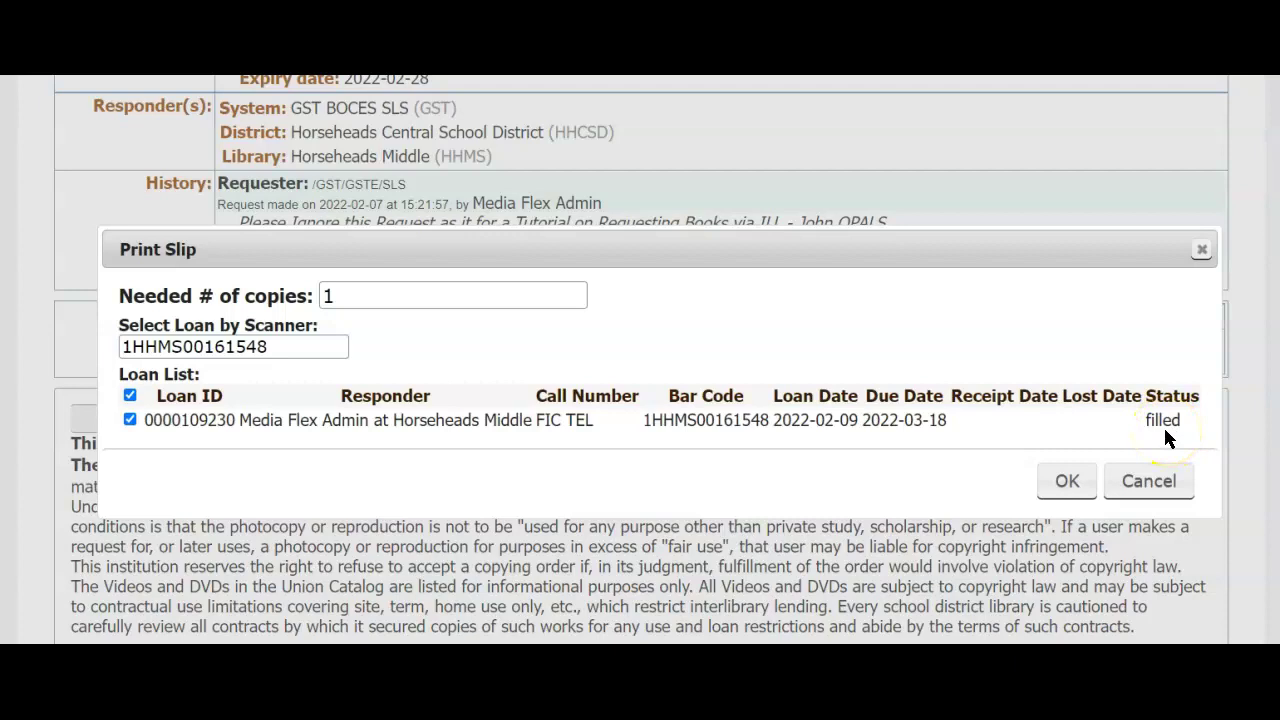
click(1068, 480)
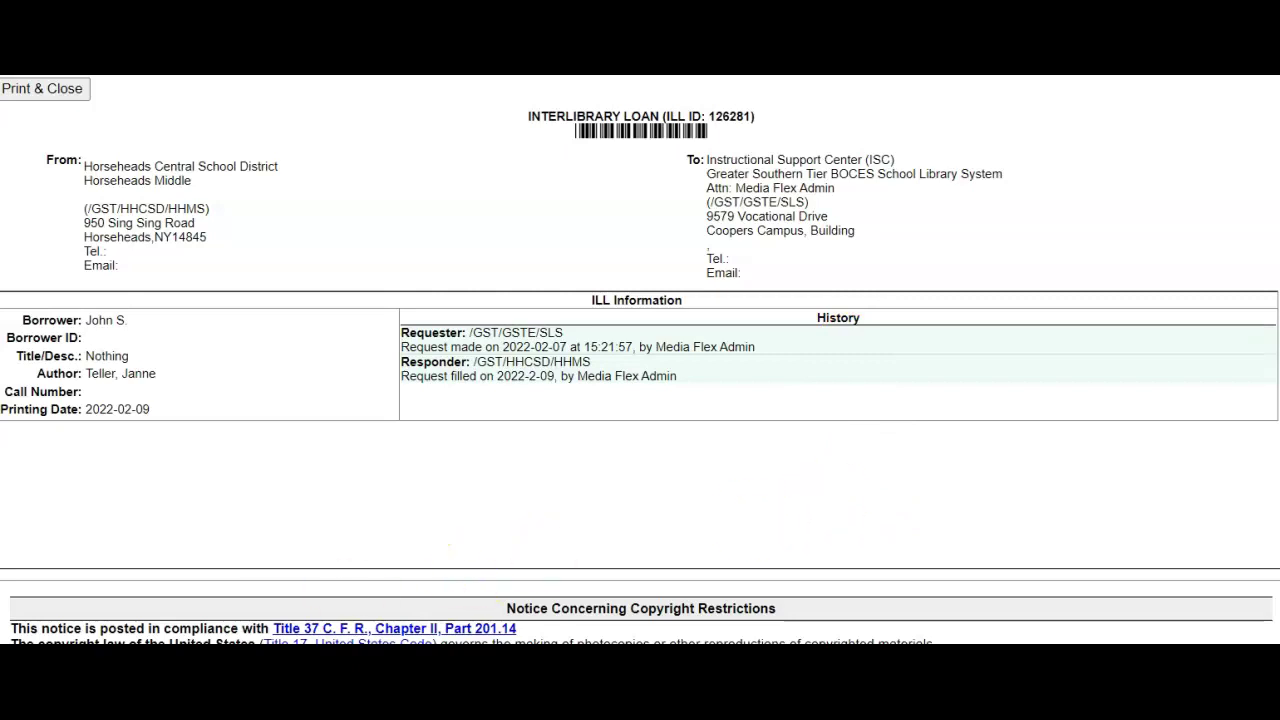
scroll(80, 608, down, 3)
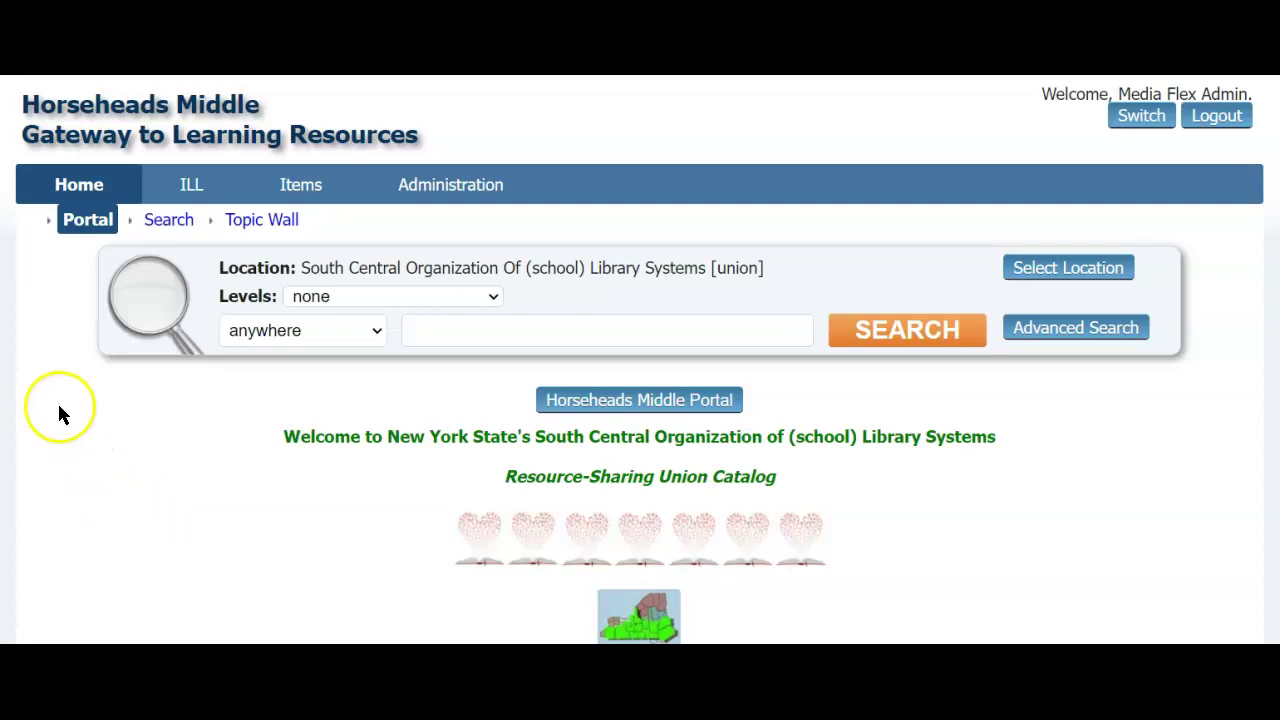
Step: Return to the interlibrary loan responses list and check the status of the request for "Nothing"
mouse_move(189, 194)
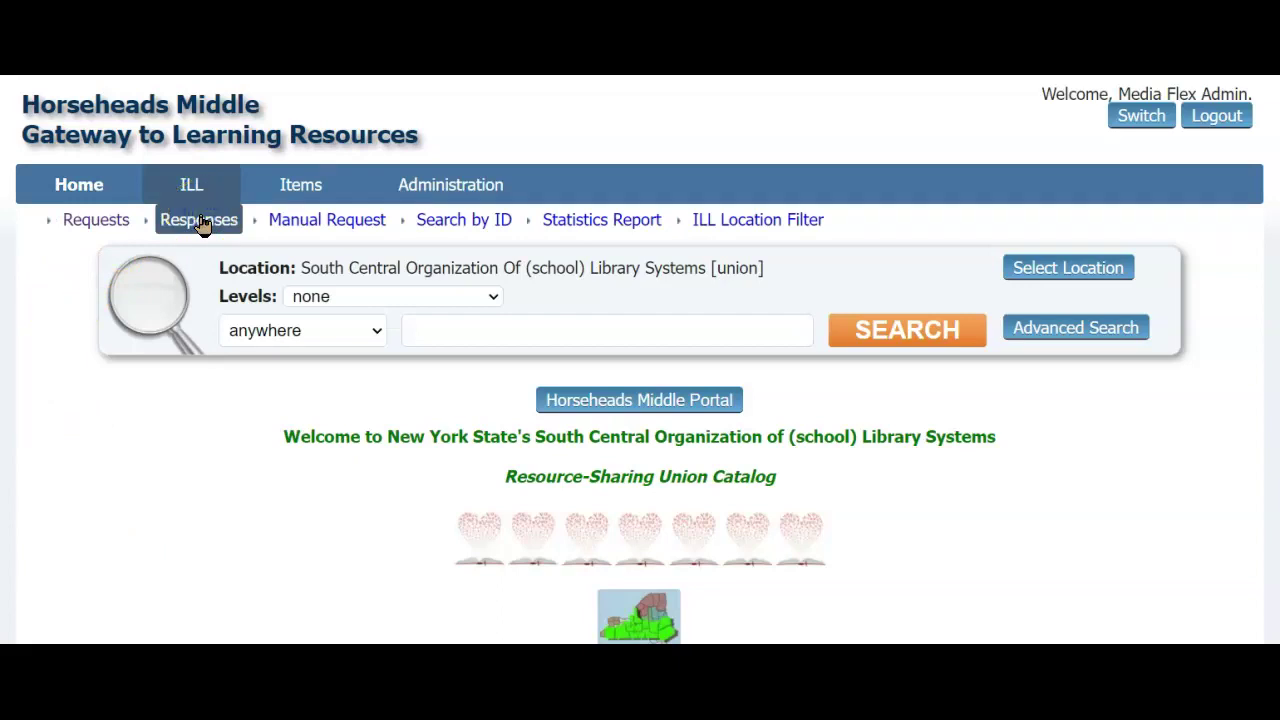
click(191, 454)
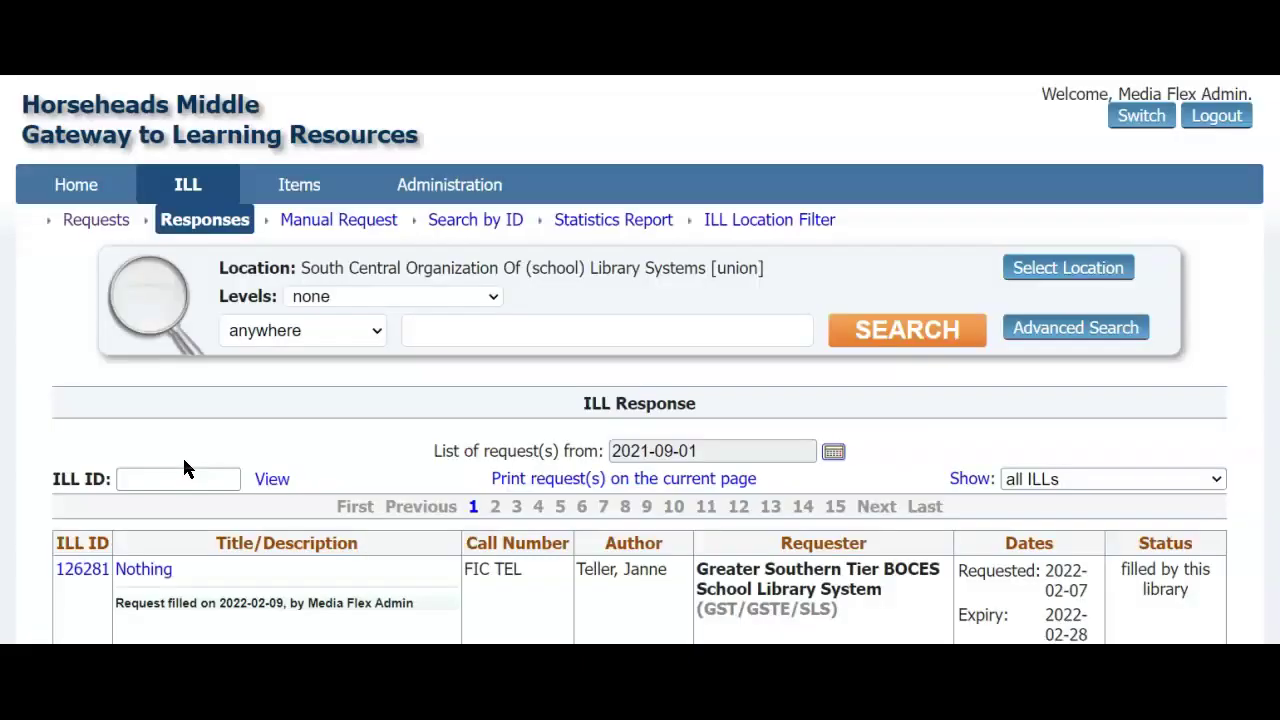
scroll(184, 465, down, 2)
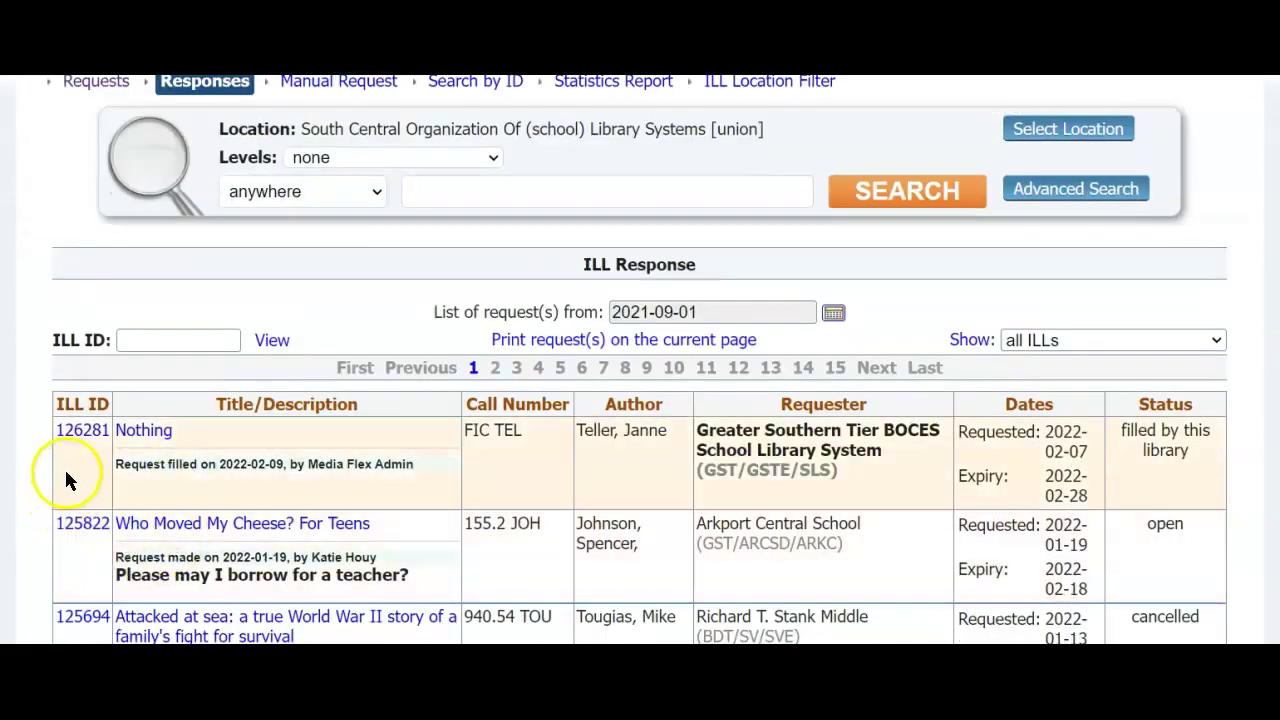